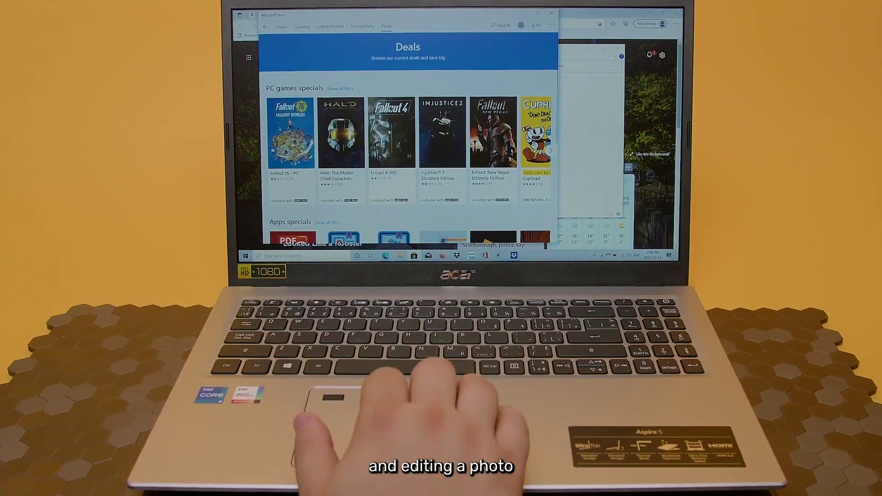
{"action": "scroll", "coordinate": [407, 138], "scroll_direction": "down", "scroll_amount": 2}
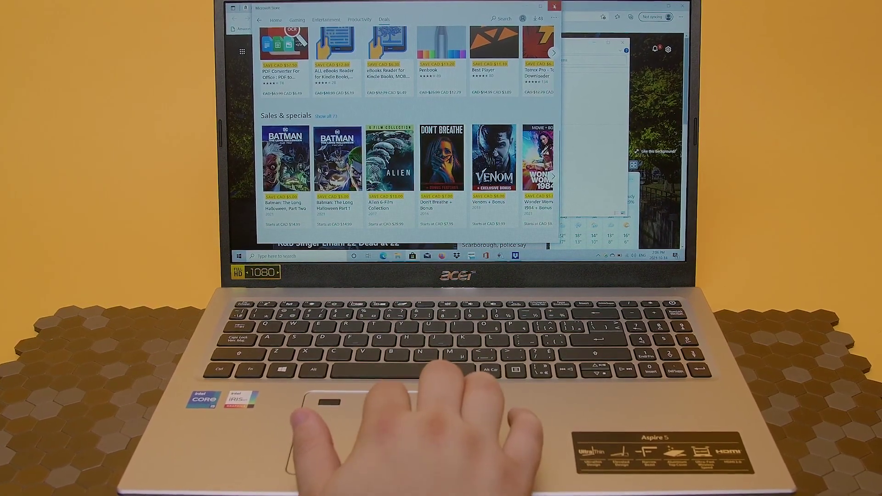
{"action": "left_click", "coordinate": [555, 6]}
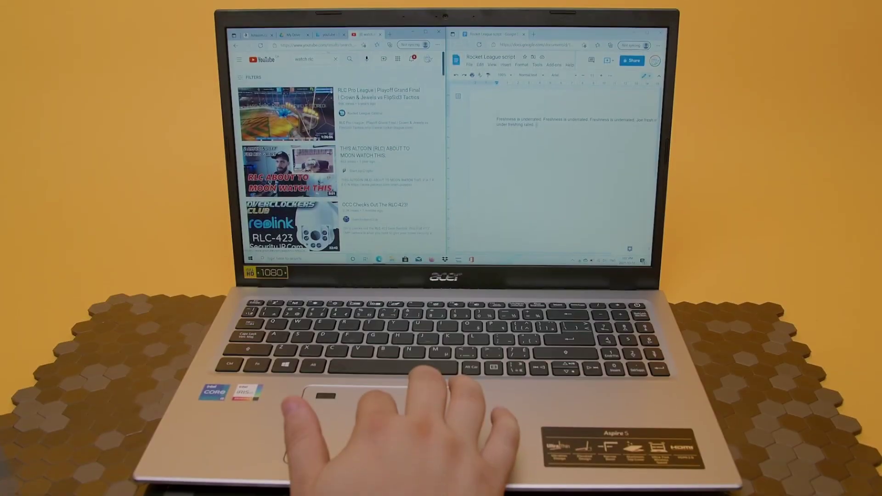
{"action": "left_click", "coordinate": [314, 56]}
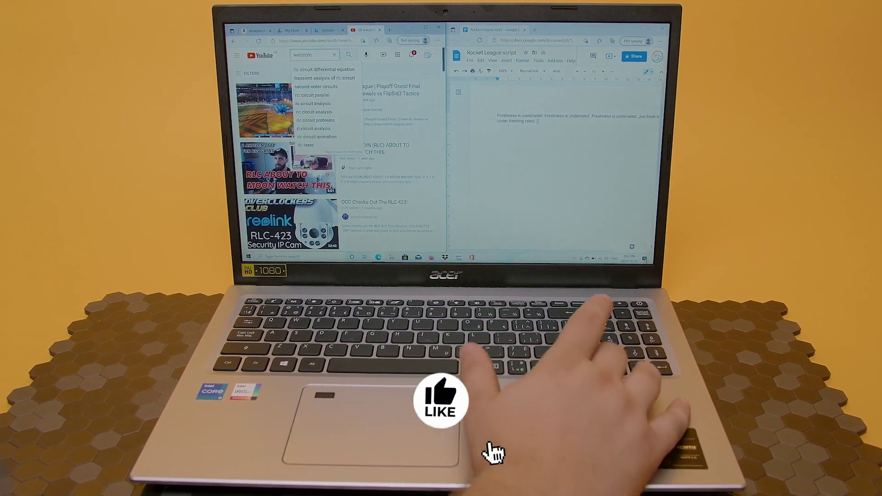